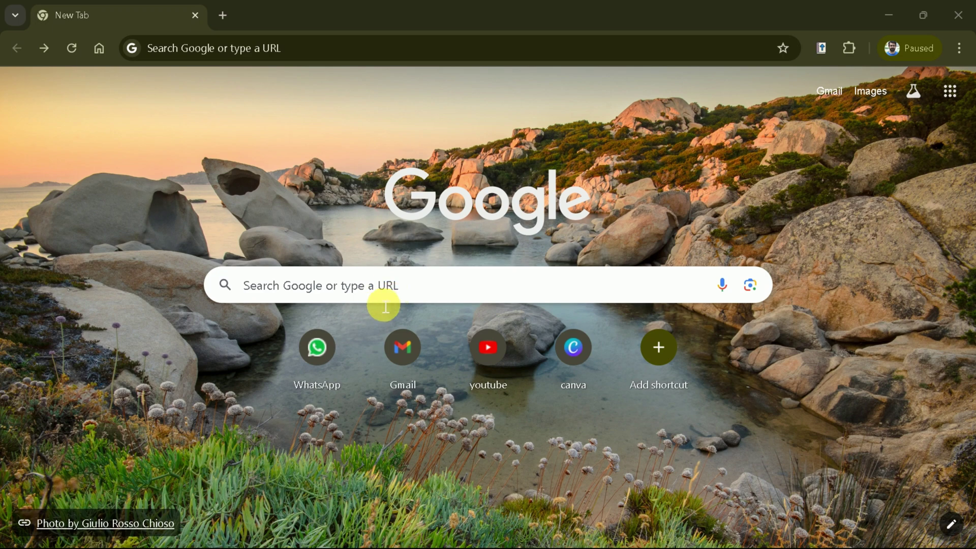
- Search Google for 'tenorshare slide ai' and open the Free AI Presentation Maker result
left_click(381, 294)
type("tenorshare slide ai")
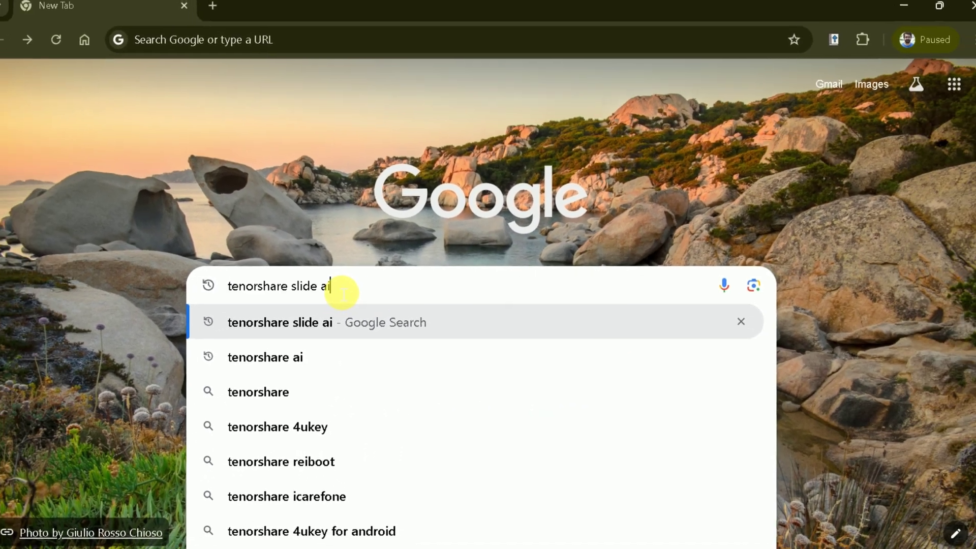
key("Return")
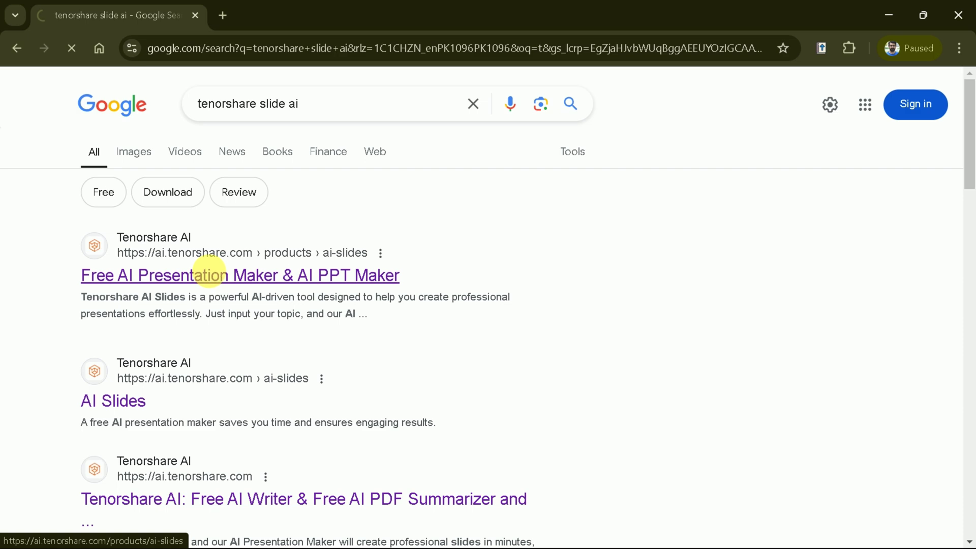
left_click(209, 274)
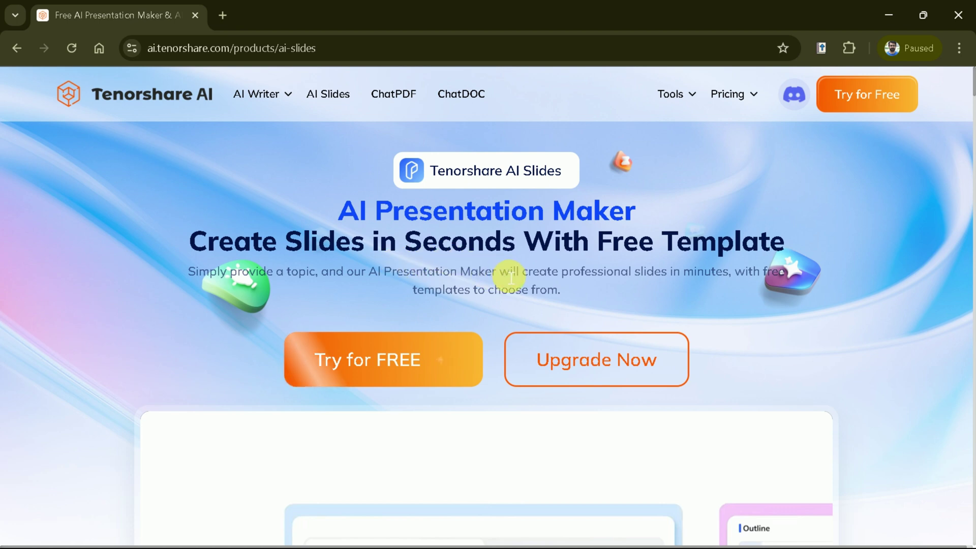
scroll(481, 290, "down", 4)
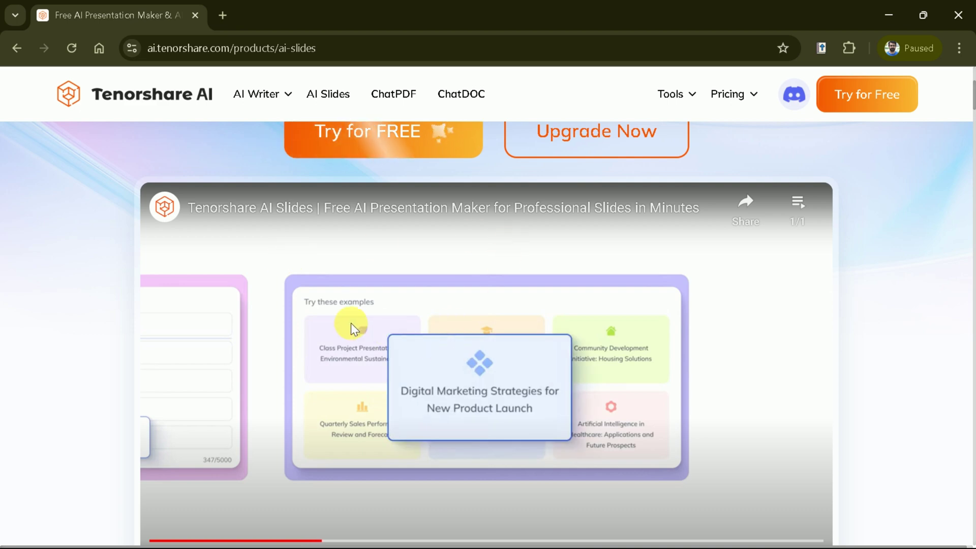
scroll(487, 305, "down", 2)
scroll(429, 332, "down", 8)
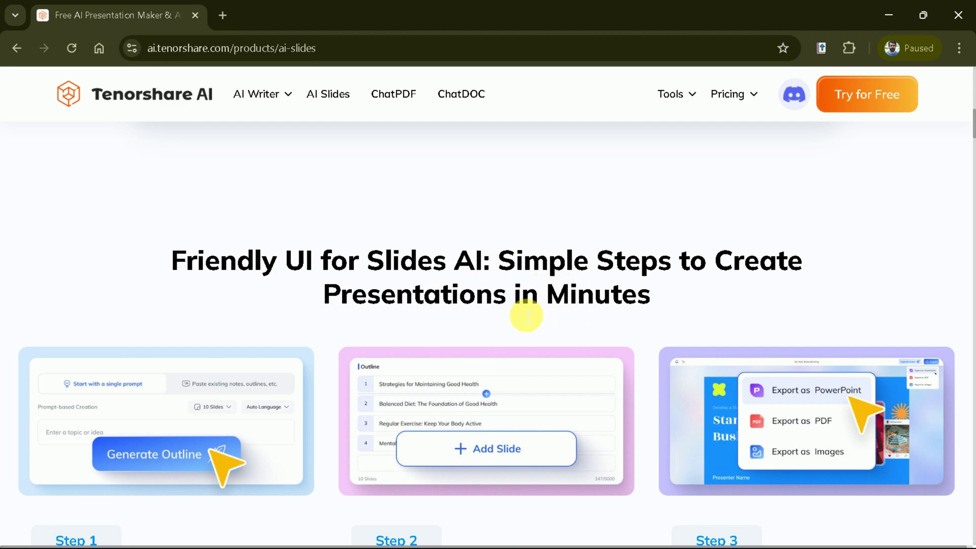
scroll(521, 310, "down", 3)
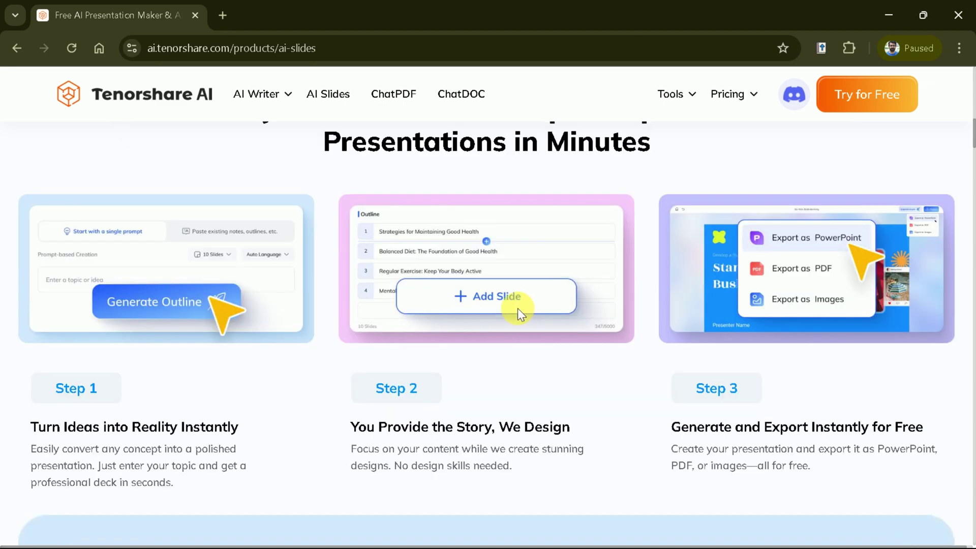
scroll(517, 308, "down", 2)
scroll(517, 310, "up", 2)
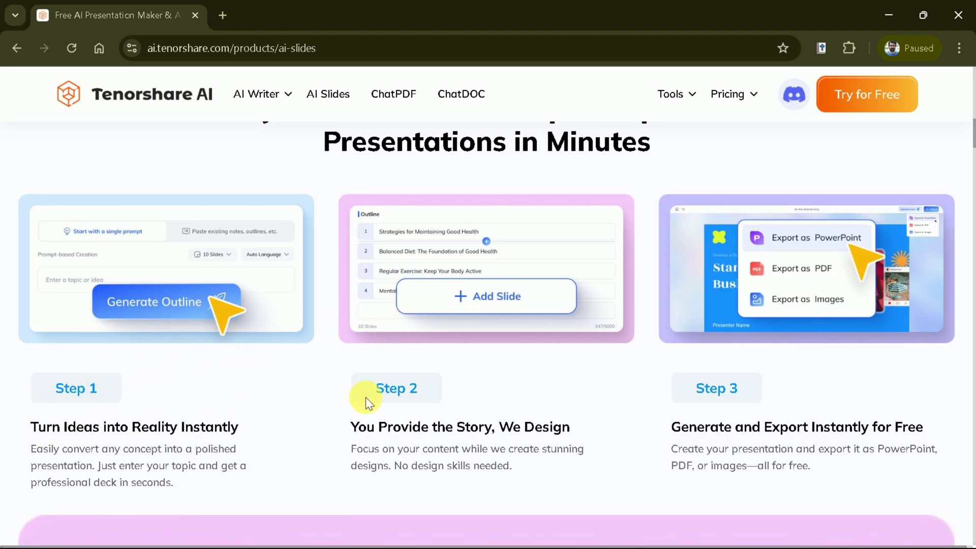
scroll(695, 399, "down", 10)
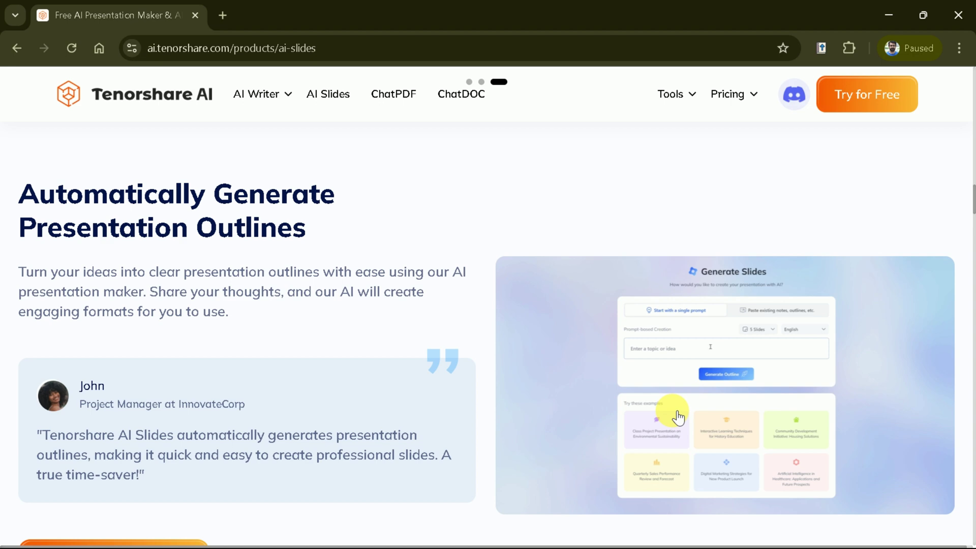
scroll(679, 418, "down", 2)
scroll(262, 251, "up", 2)
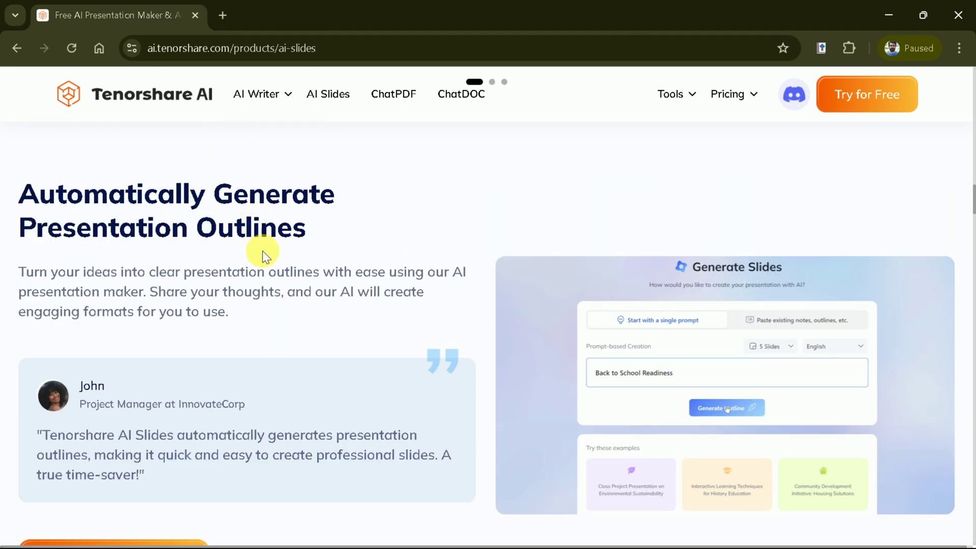
scroll(345, 323, "down", 9)
scroll(350, 328, "down", 2)
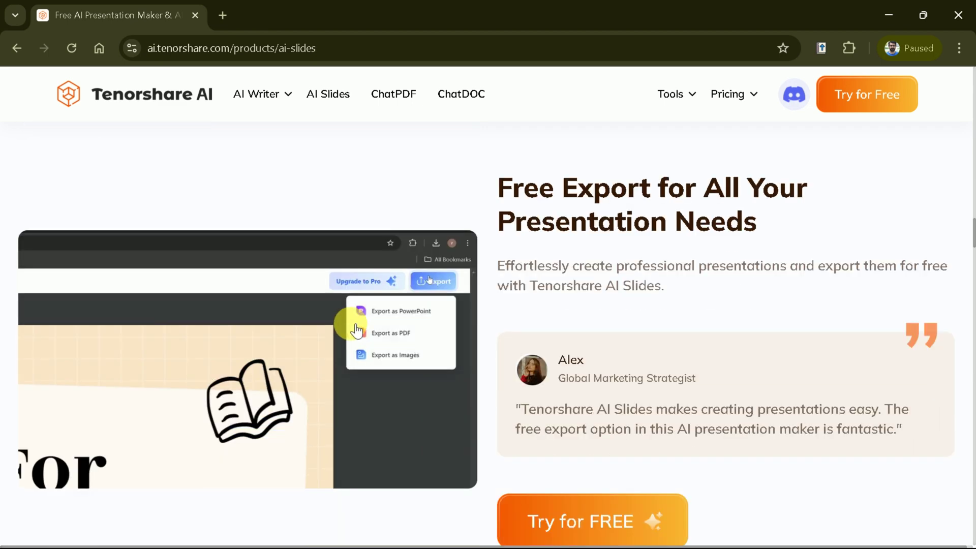
scroll(649, 416, "down", 8)
scroll(633, 413, "down", 5)
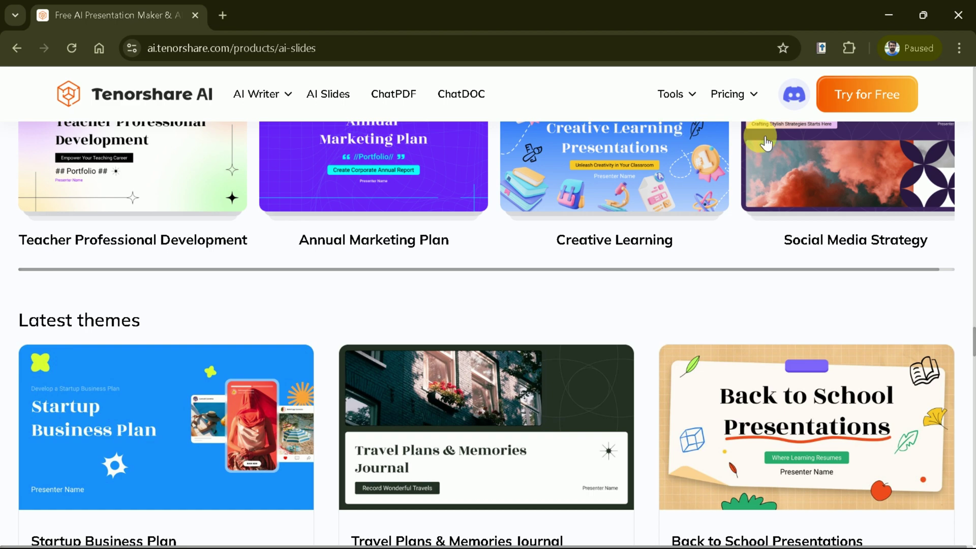
left_click_drag(972, 341, 969, 83)
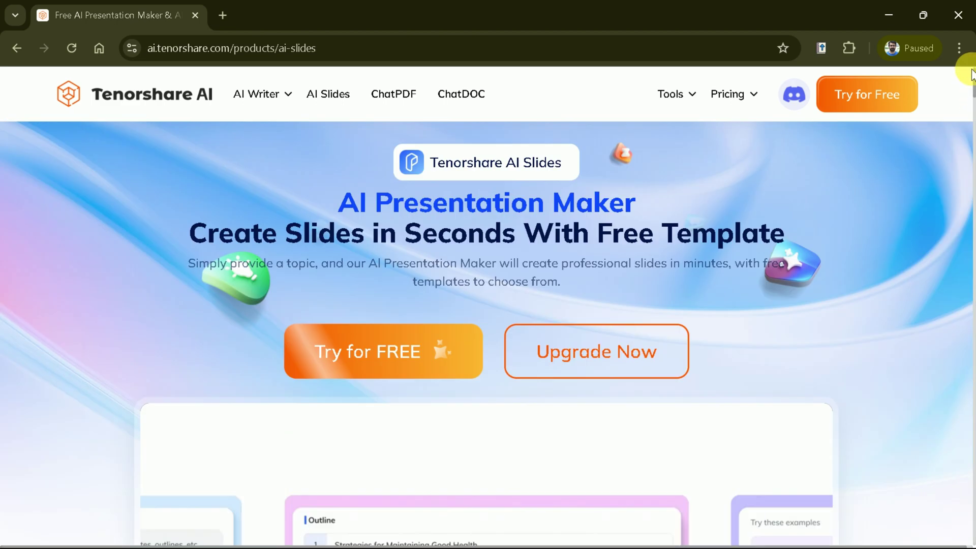
- Start the free version, check My Documents, and return to Generate Slides in single-prompt mode
left_click(407, 371)
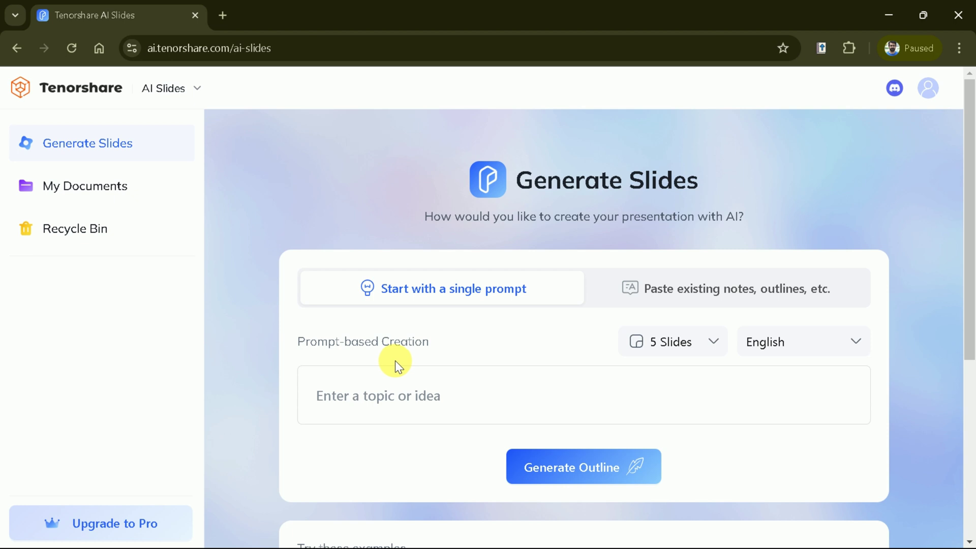
left_click(366, 391)
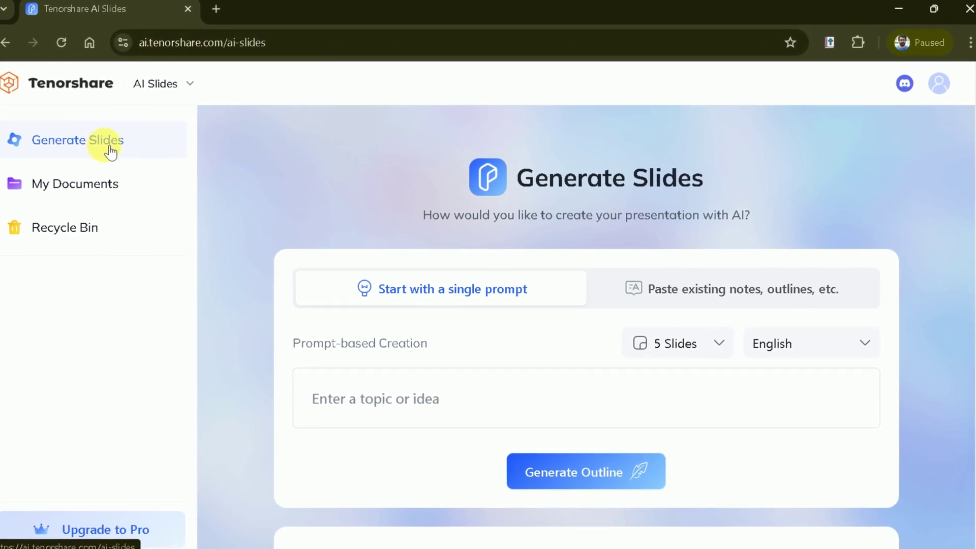
left_click(71, 180)
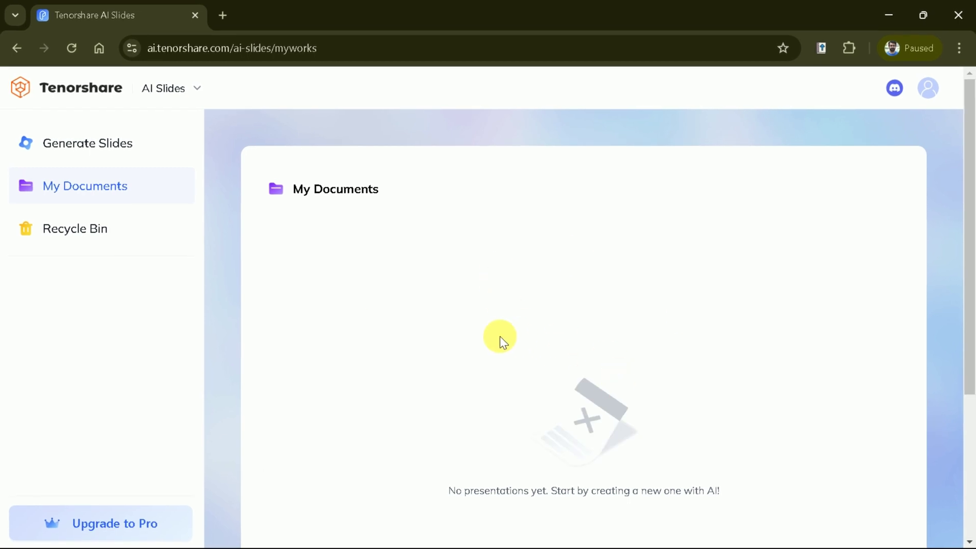
left_click(67, 142)
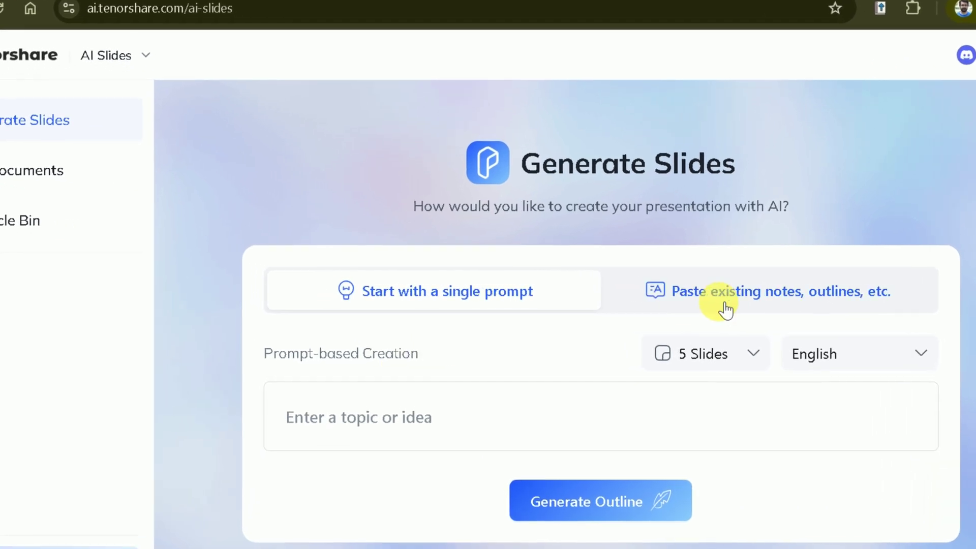
left_click(725, 300)
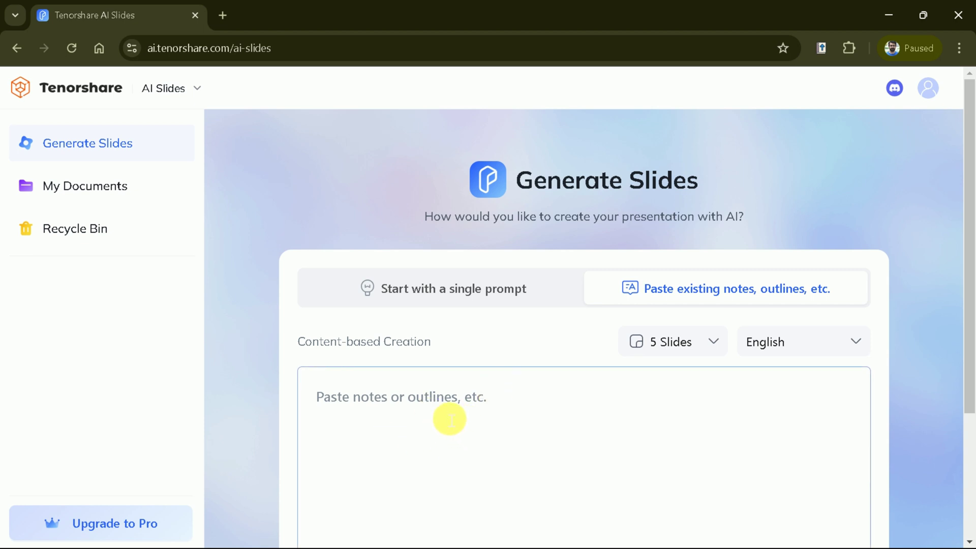
left_click(437, 296)
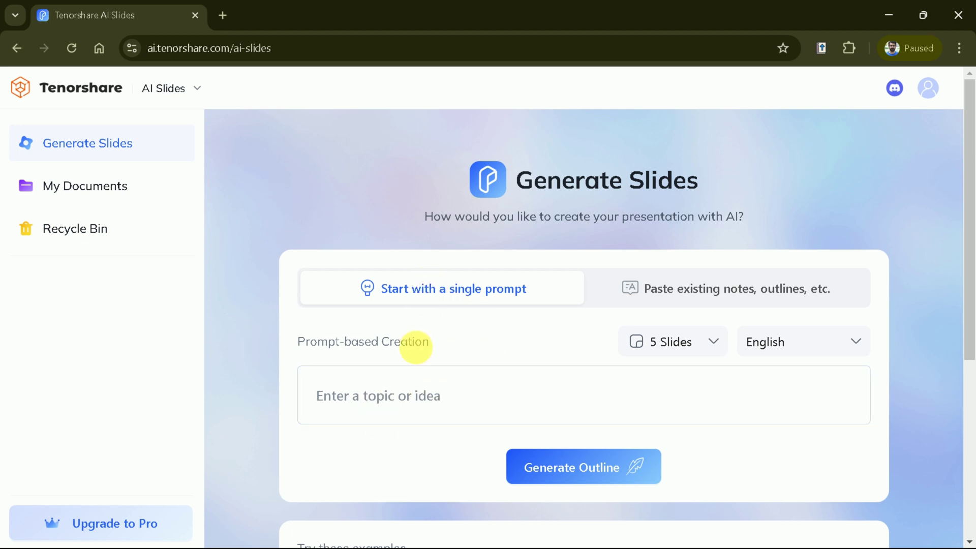
- Set the slide count to 6 and keep English as the presentation language
left_click(686, 342)
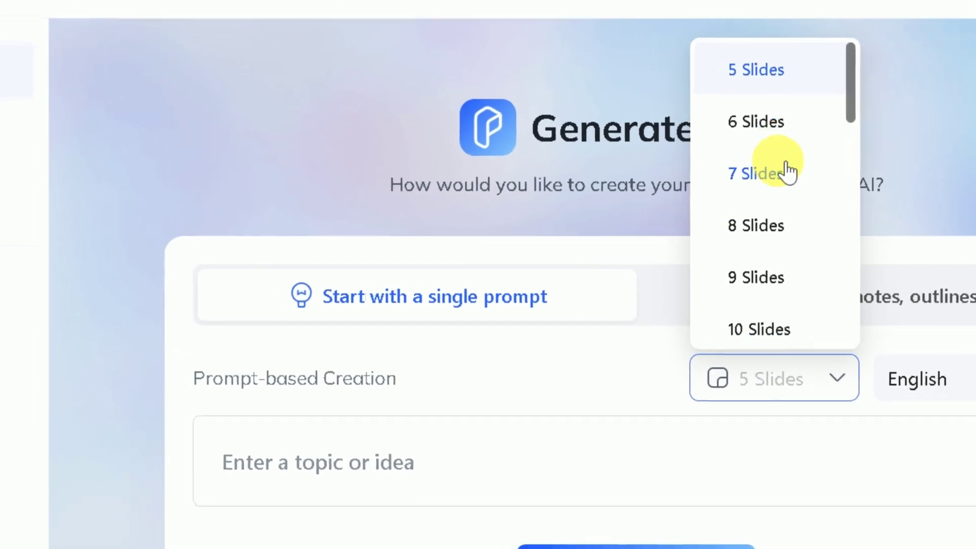
scroll(788, 171, "down", 10)
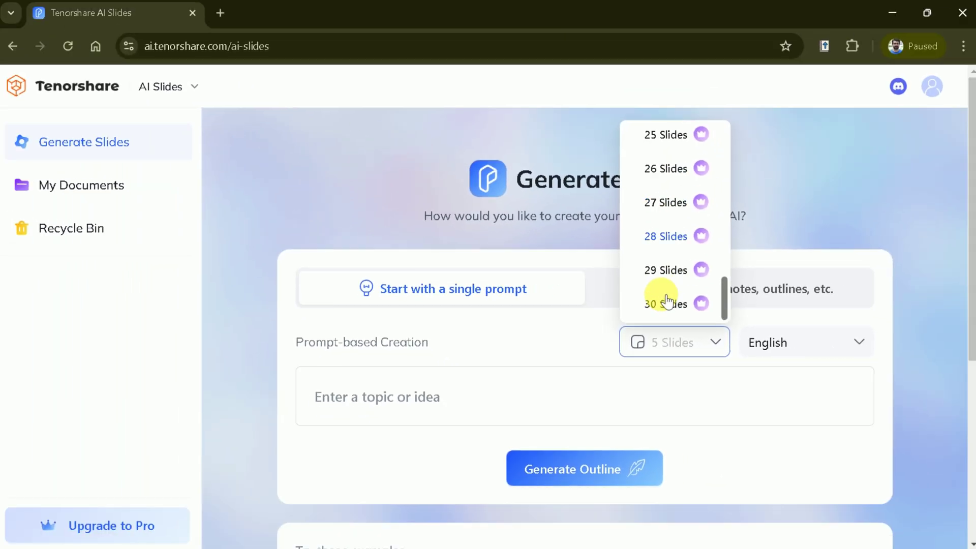
scroll(667, 300, "up", 10)
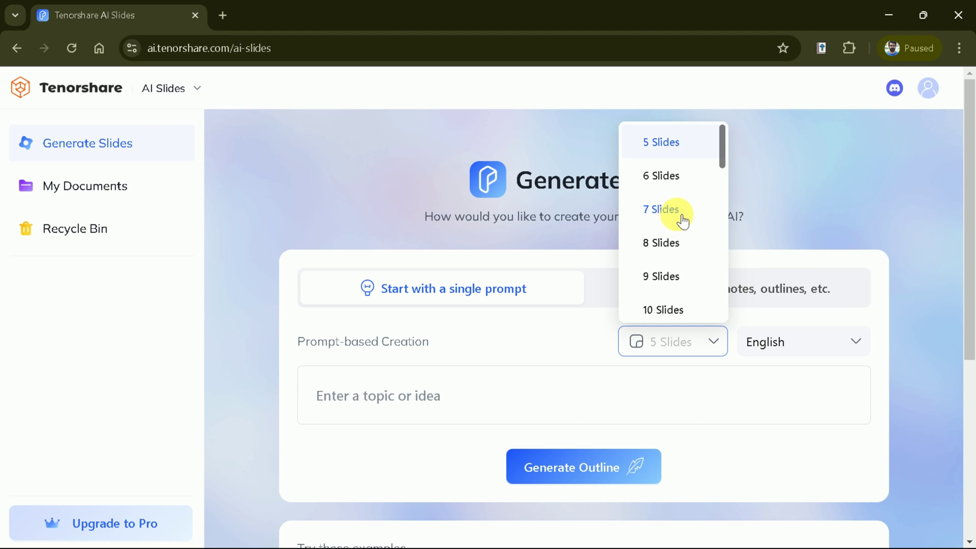
left_click(660, 176)
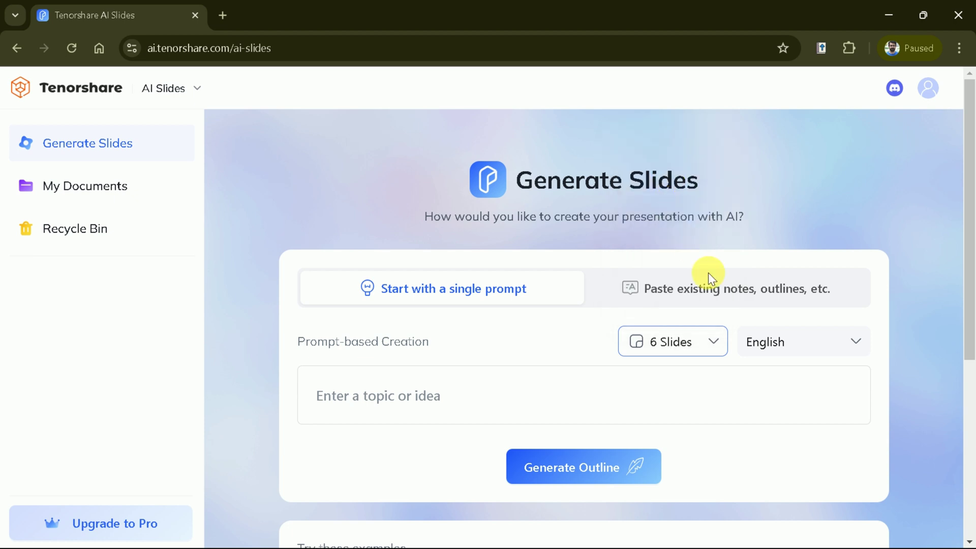
left_click(785, 359)
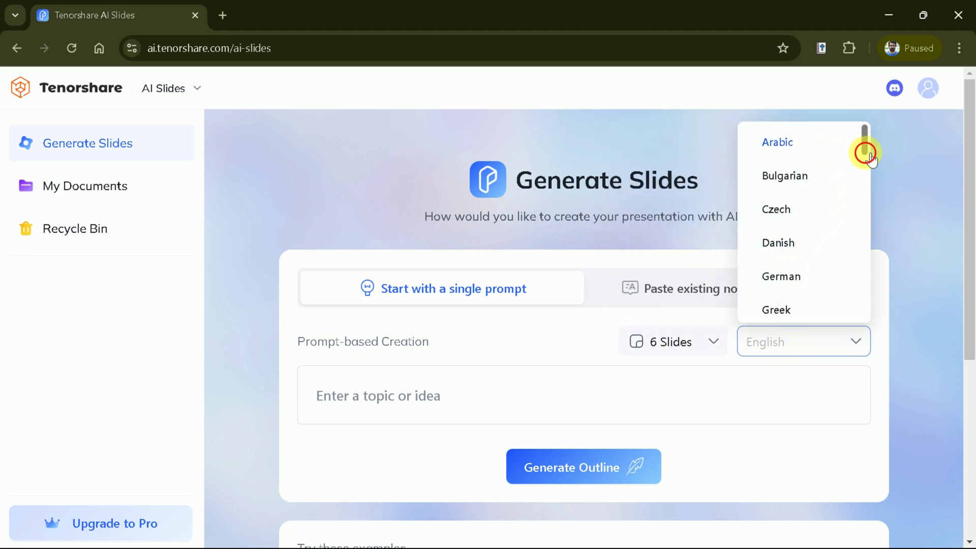
left_click_drag(866, 154, 852, 170)
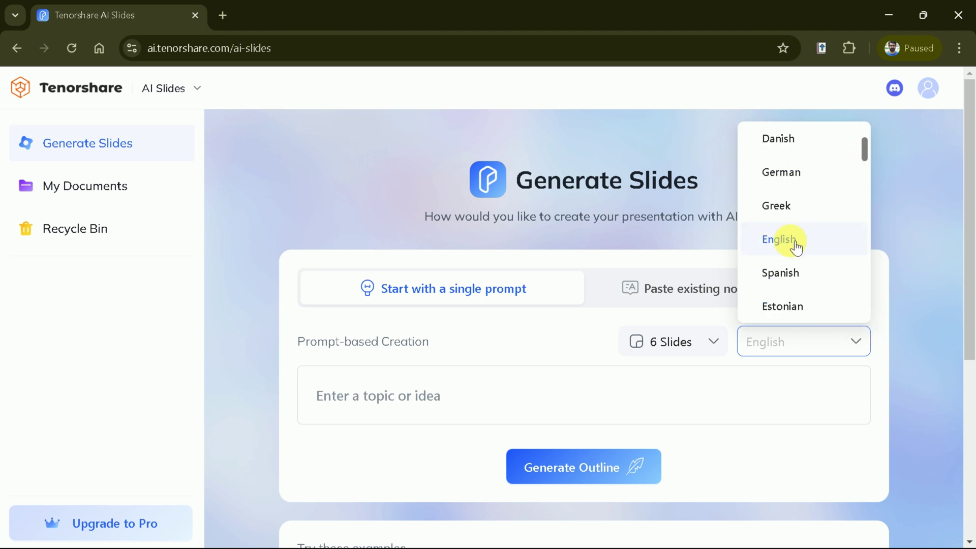
left_click(796, 248)
- Enter 'Importance of AI in Education' as the presentation topic
left_click(453, 394)
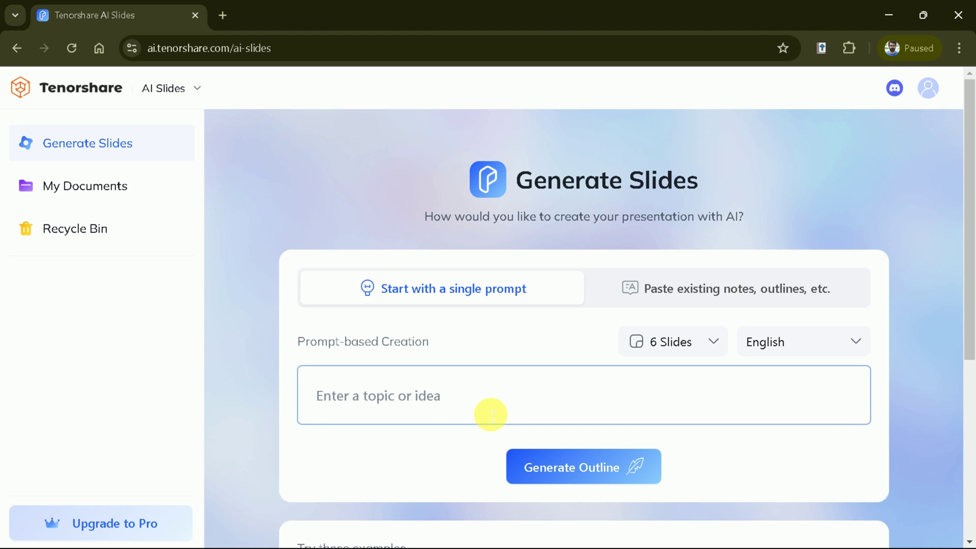
type("Importance of")
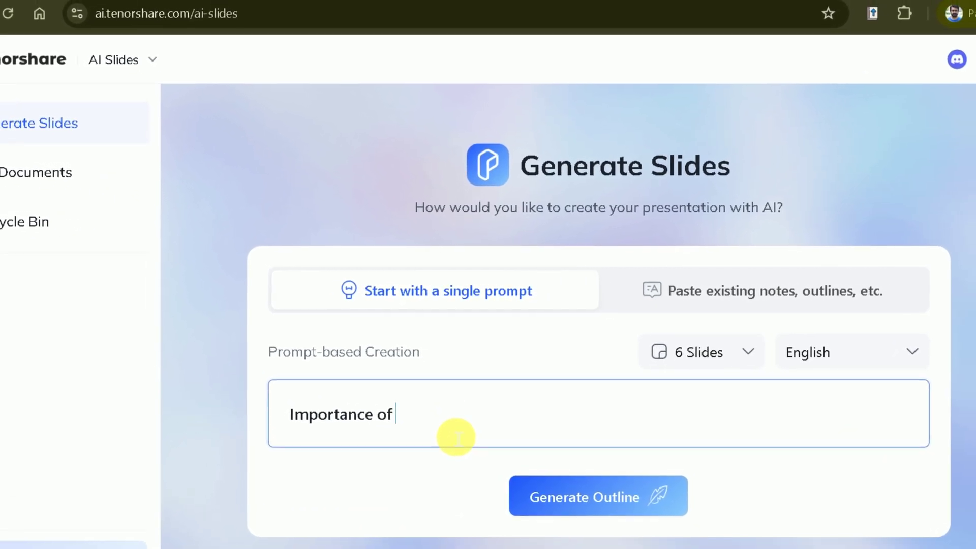
type(" AI in ")
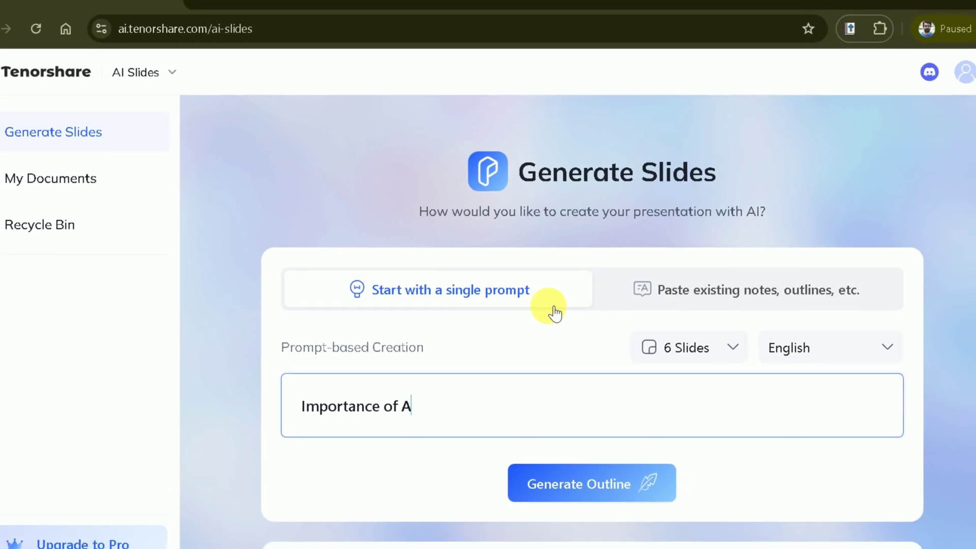
type("Education")
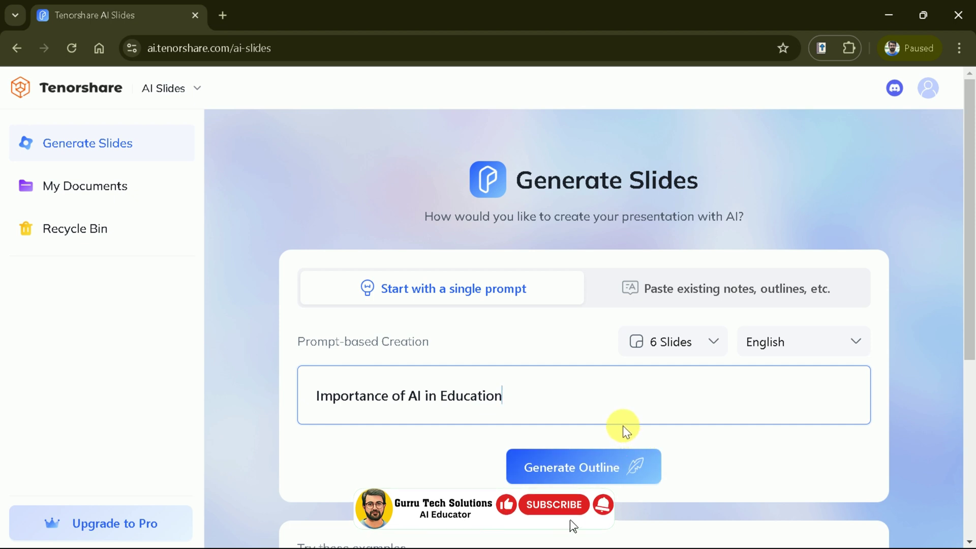
scroll(623, 425, "down", 2)
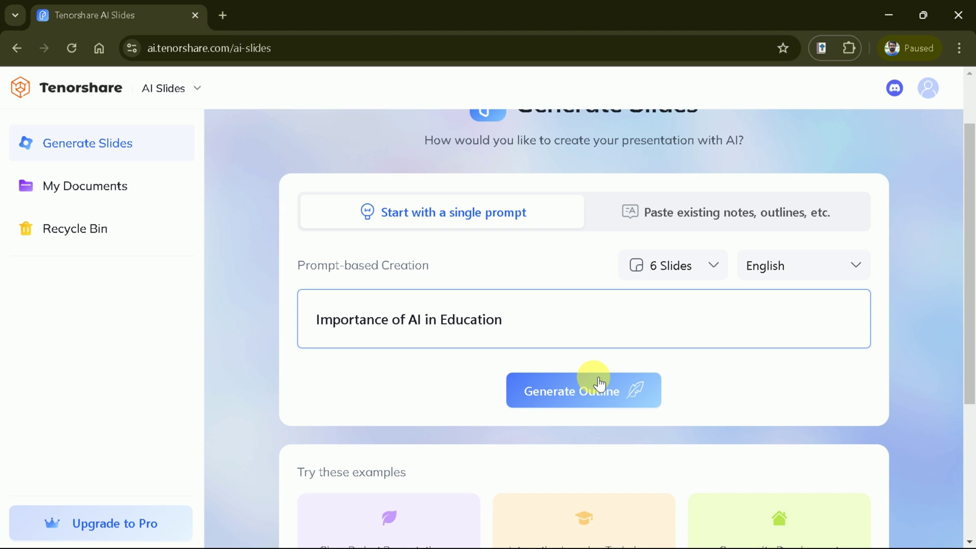
scroll(593, 406, "down", 3)
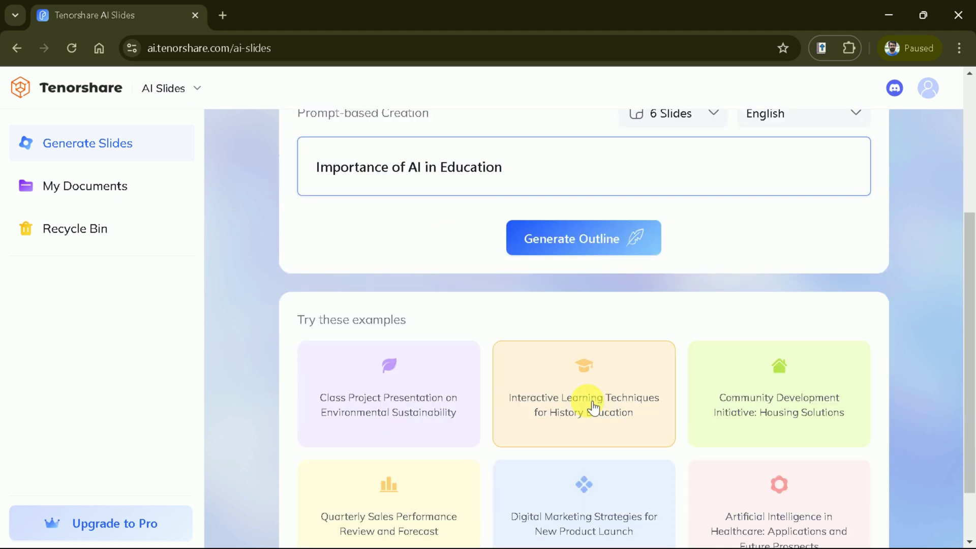
scroll(594, 406, "down", 1)
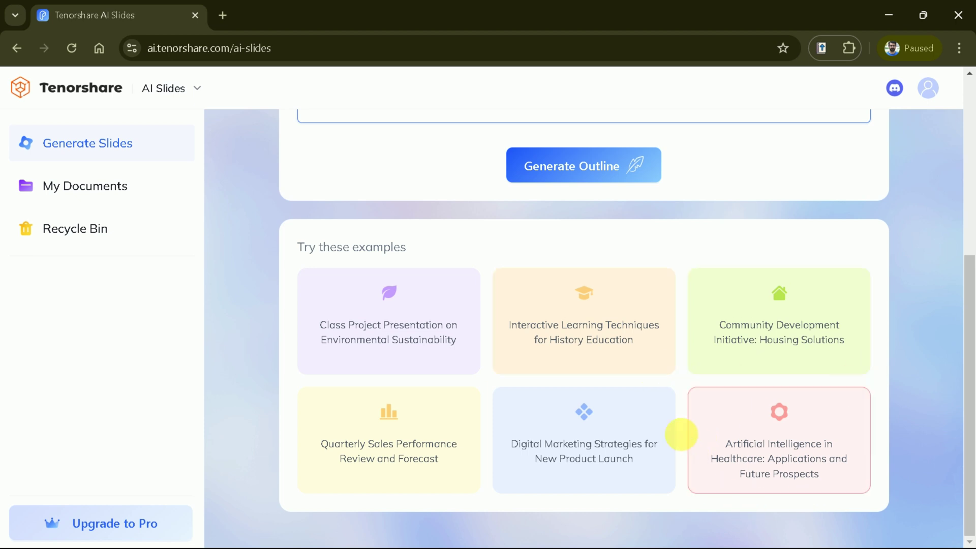
scroll(681, 435, "up", 3)
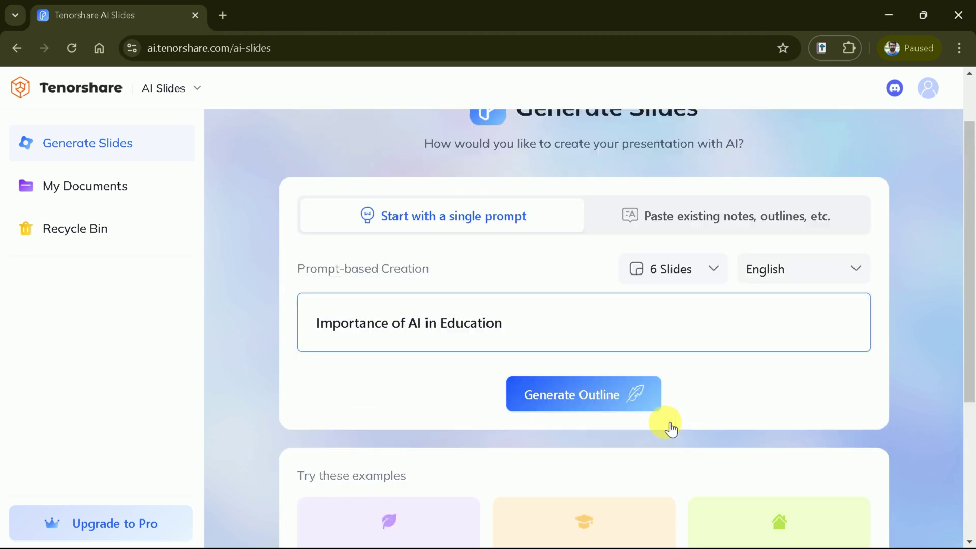
- Generate the outline, then add and delete an empty row, keeping the six generated slides
left_click(601, 396)
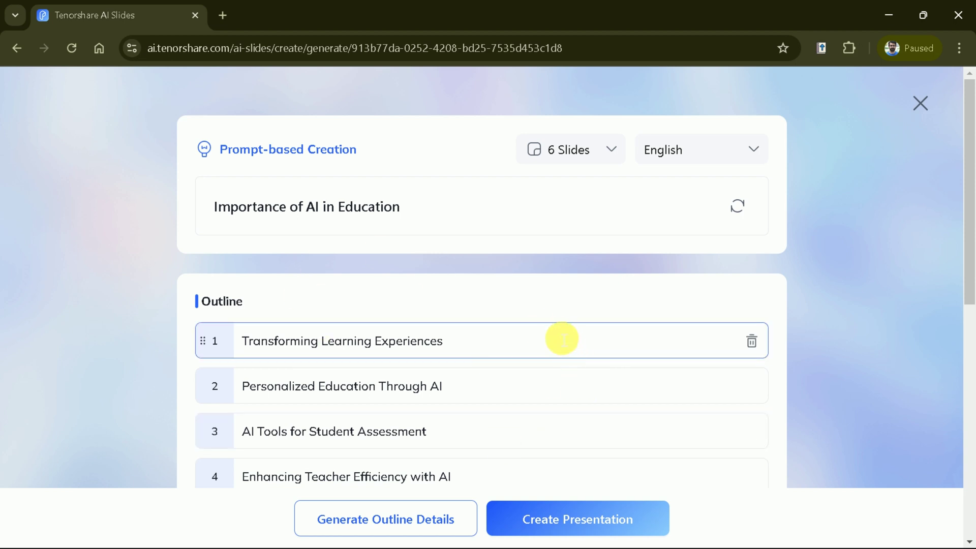
scroll(486, 219, "down", 3)
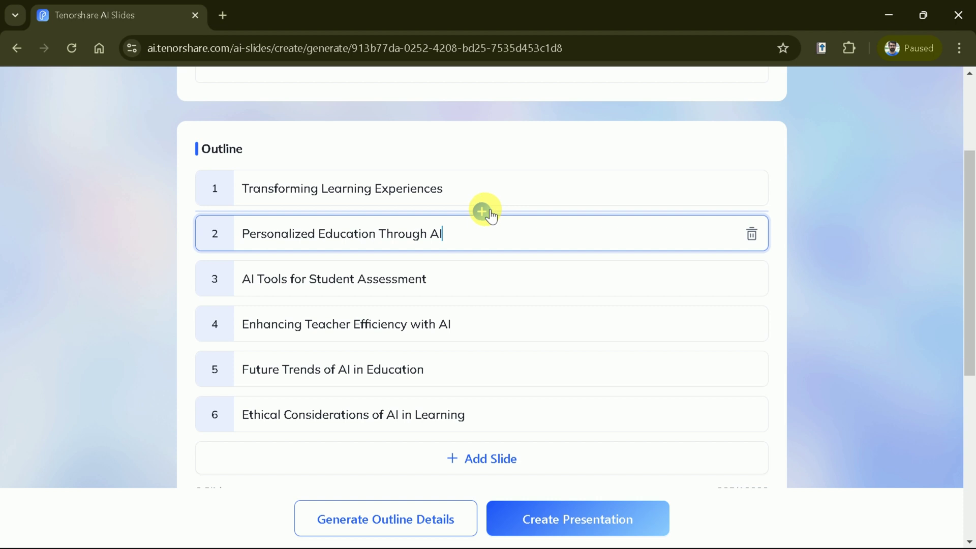
left_click(481, 212)
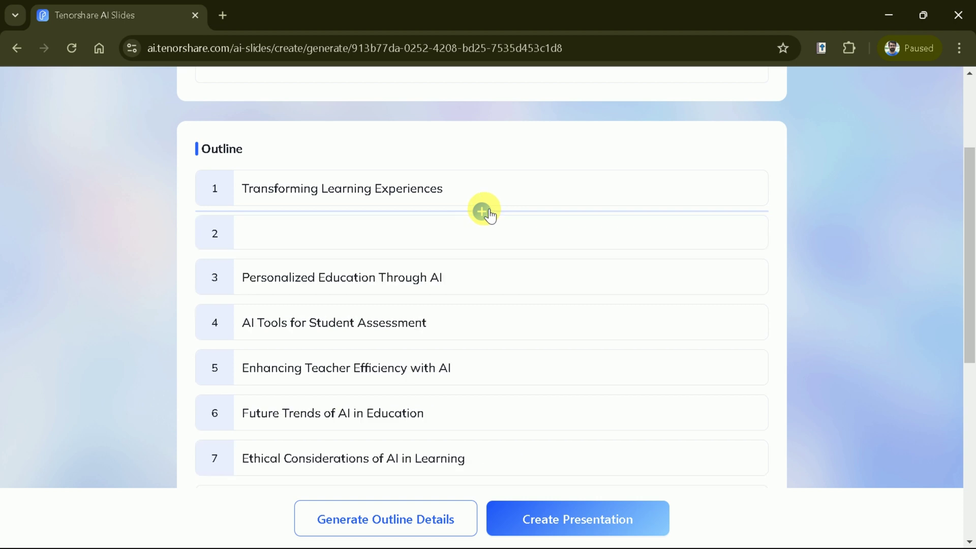
left_click(280, 239)
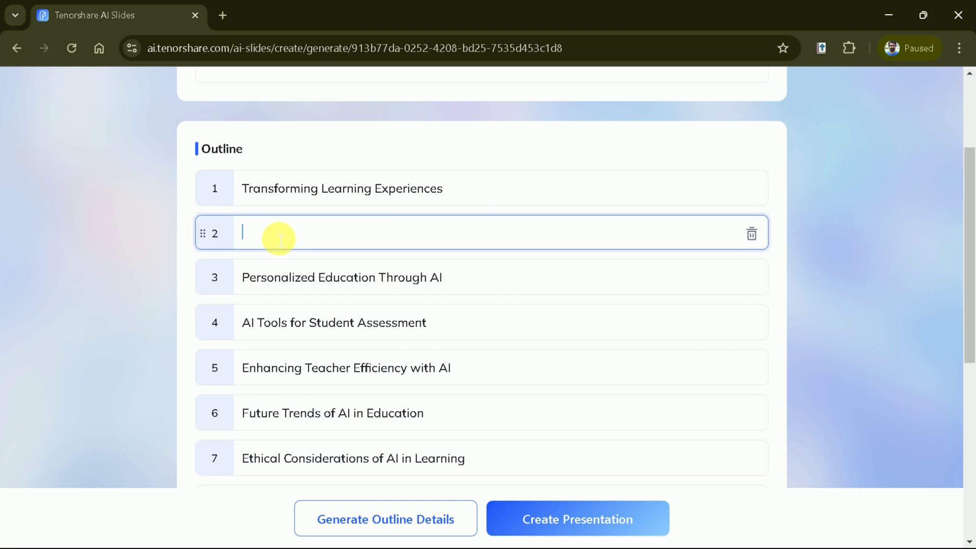
left_click(753, 234)
scroll(714, 205, "up", 3)
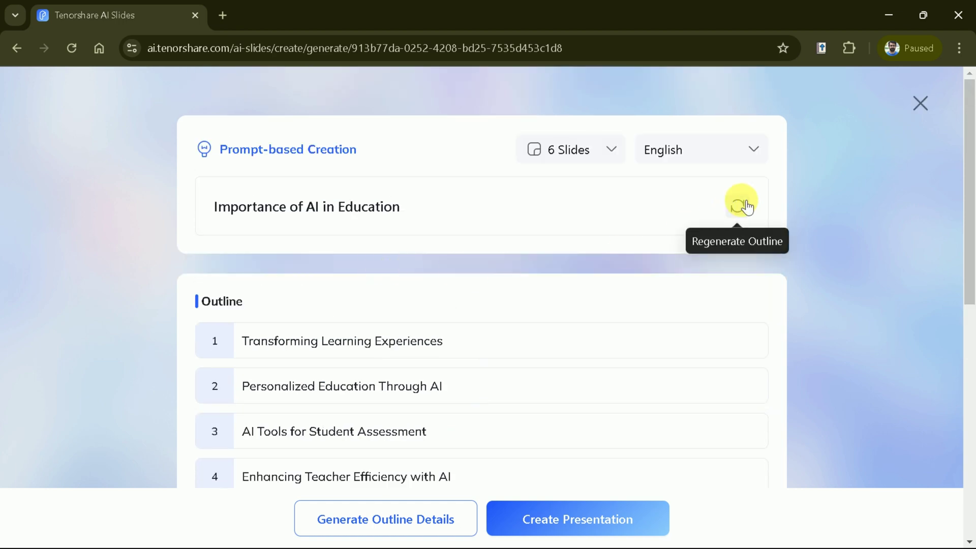
scroll(460, 313, "down", 6)
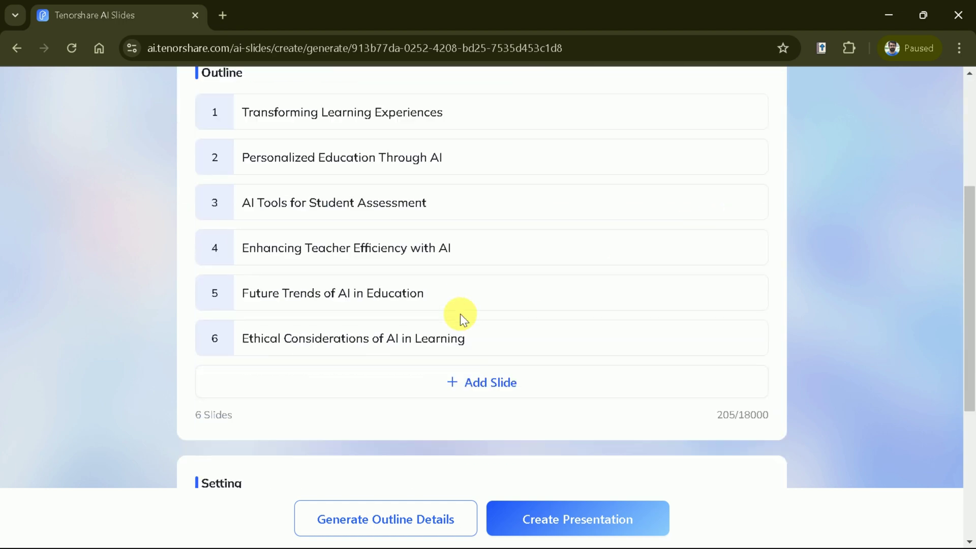
- Compare the Standard and Detailed text amounts, then settle on Brief
scroll(458, 323, "down", 2)
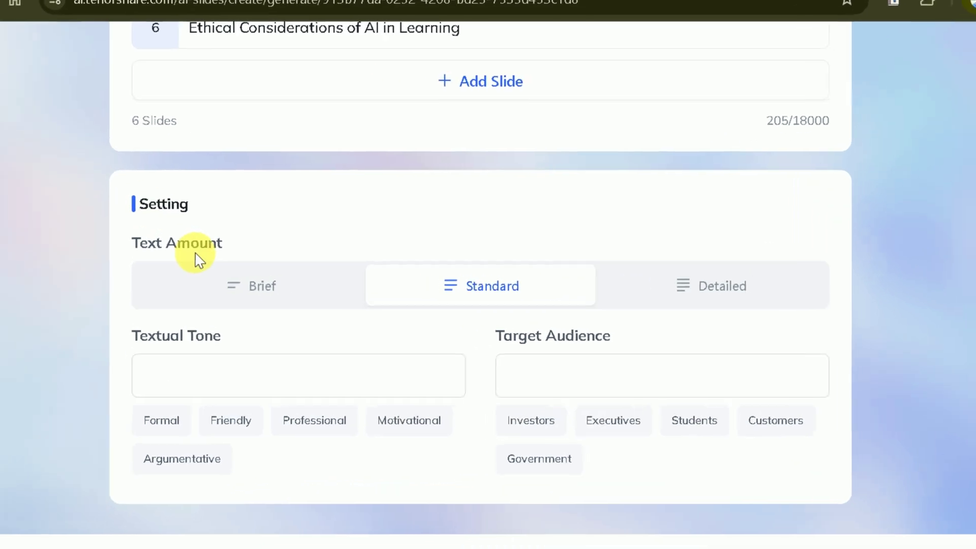
left_click(238, 286)
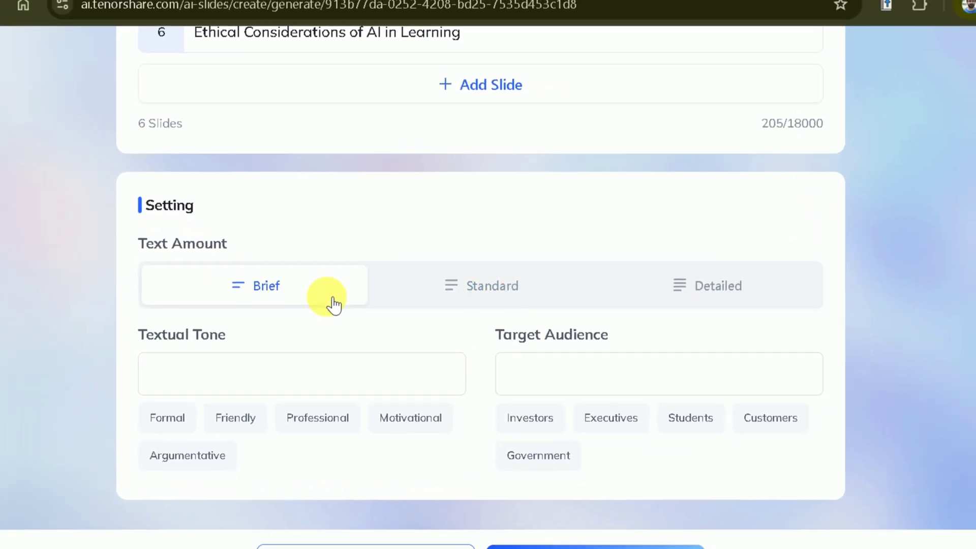
left_click(475, 290)
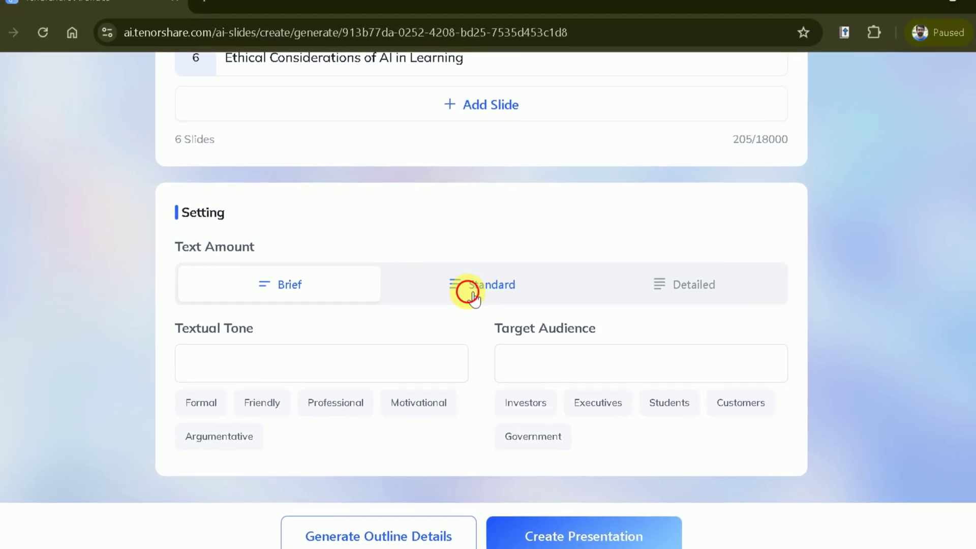
left_click(689, 291)
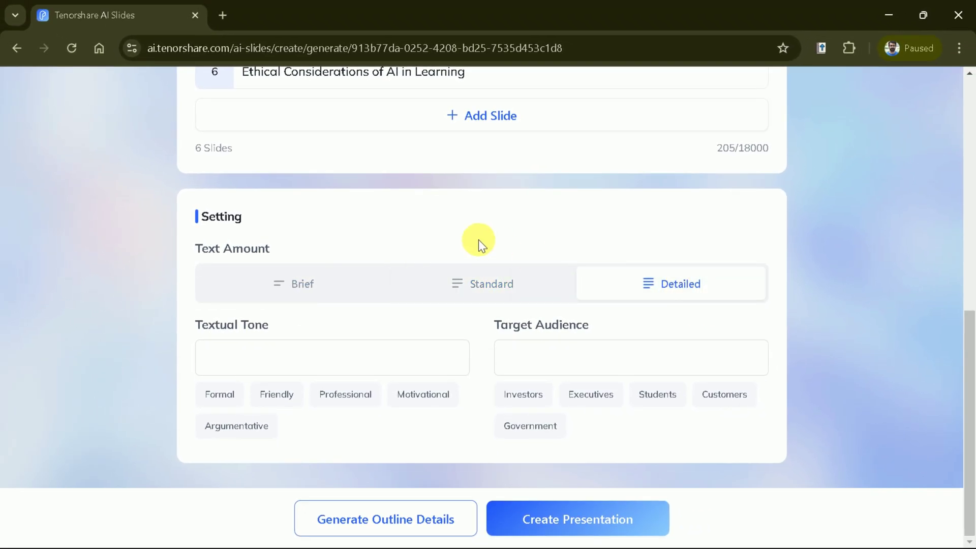
left_click(477, 293)
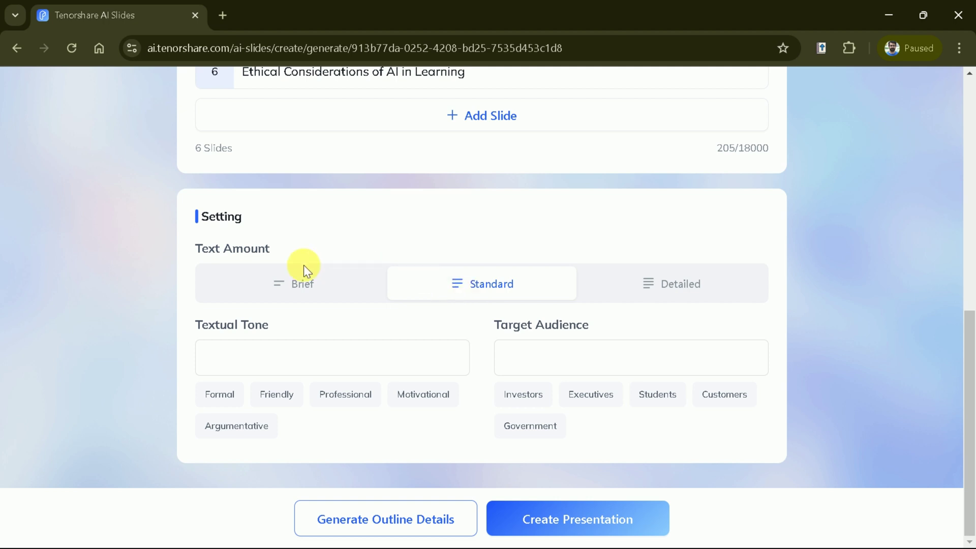
left_click(339, 295)
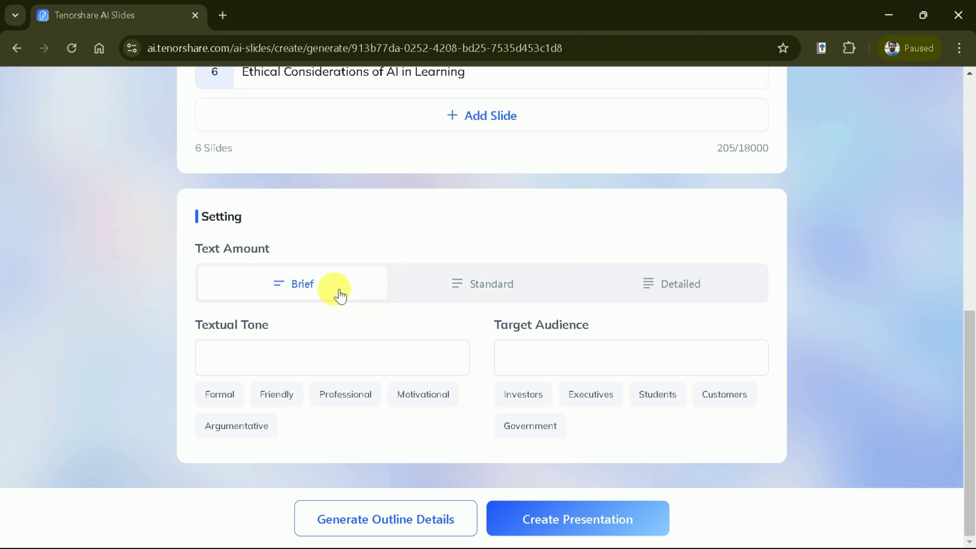
- Set the textual tone to Professional and the target audience to Students
left_click(258, 365)
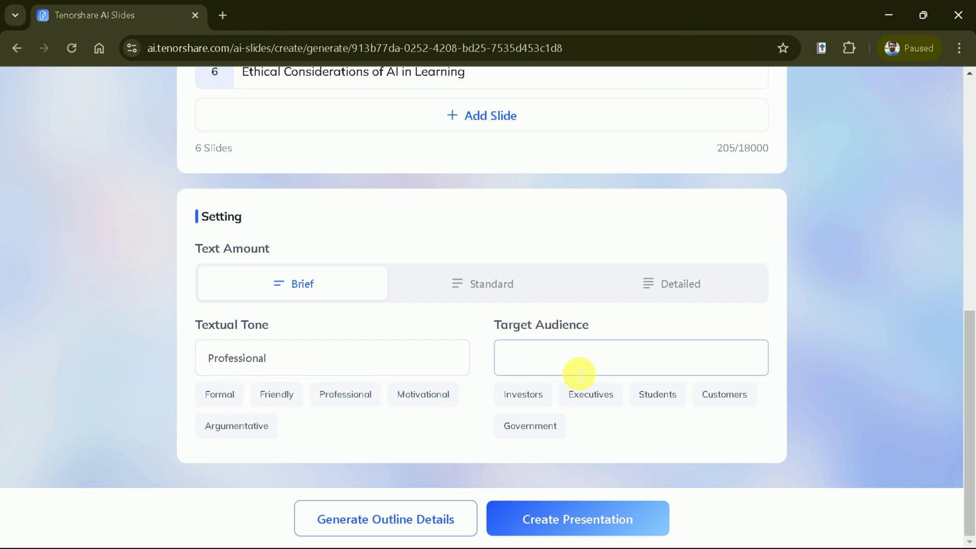
left_click(654, 395)
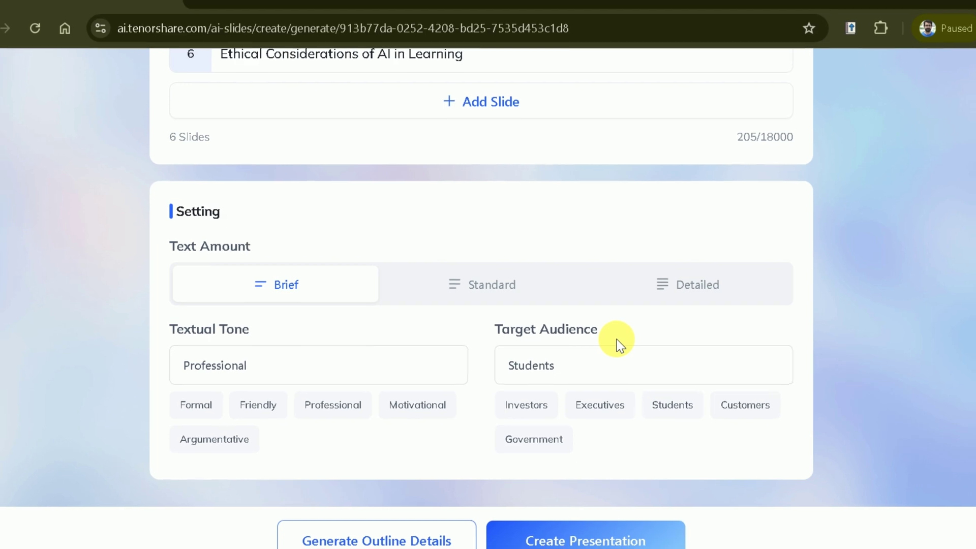
scroll(606, 334, "up", 10)
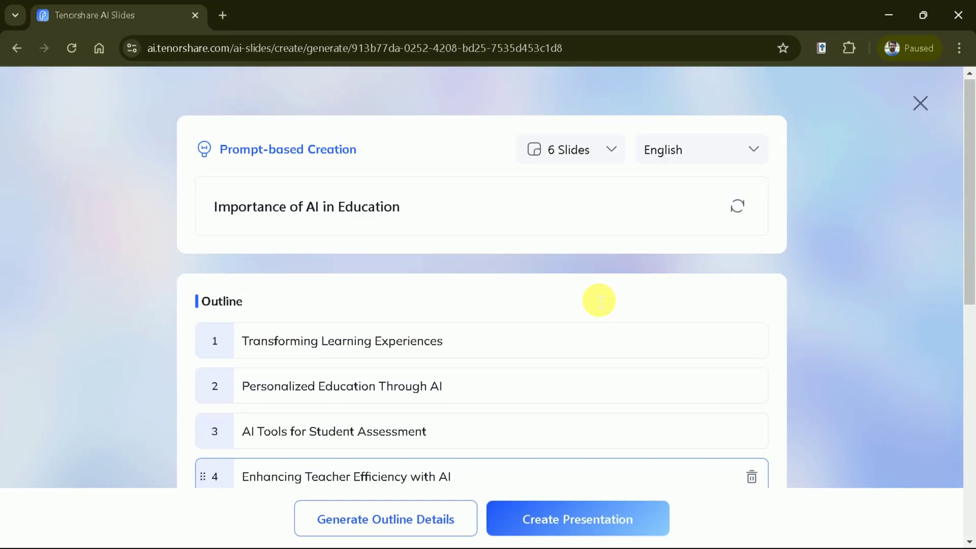
scroll(600, 301, "down", 10)
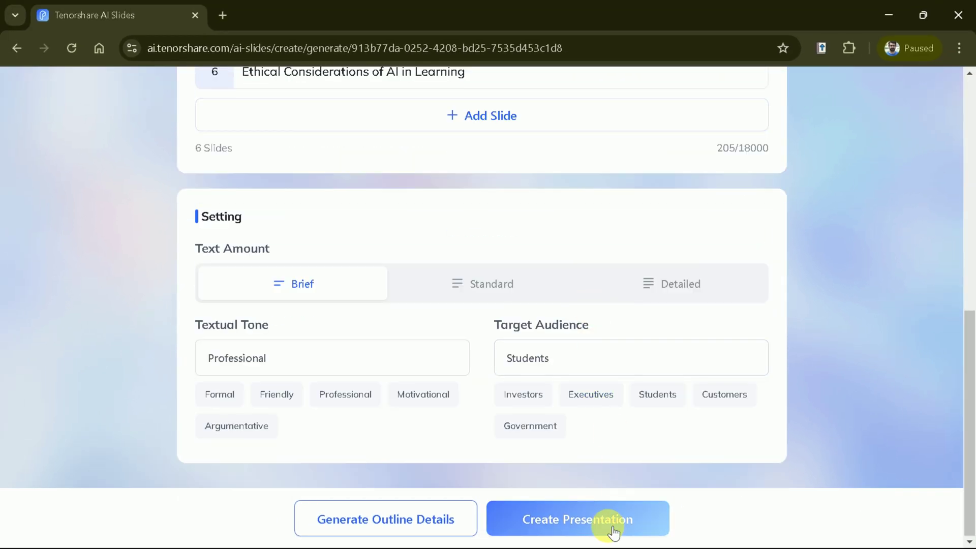
- Create the presentation using the Back to School template instead of Minimalist Business Slides
left_click(580, 526)
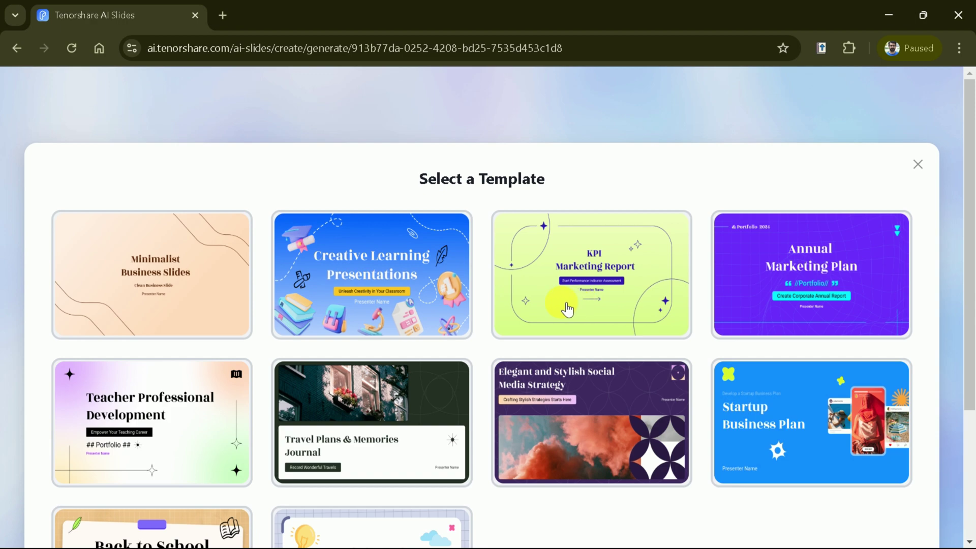
scroll(475, 224, "down", 3)
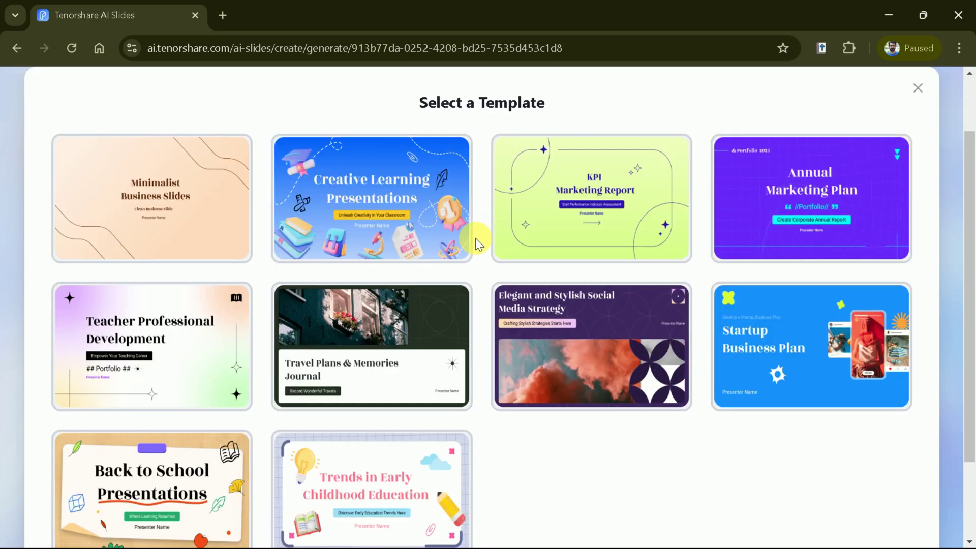
scroll(477, 235, "up", 3)
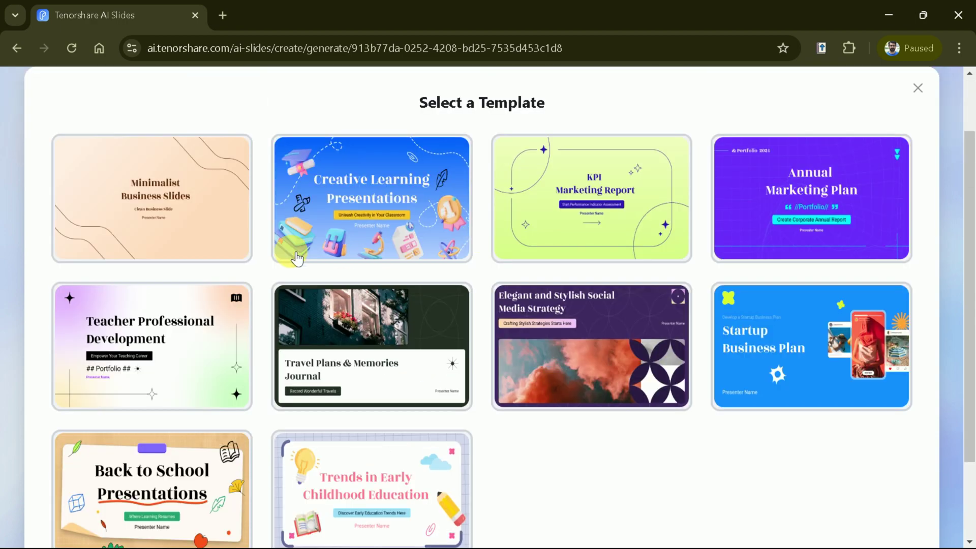
left_click(198, 239)
scroll(199, 239, "down", 3)
left_click(202, 404)
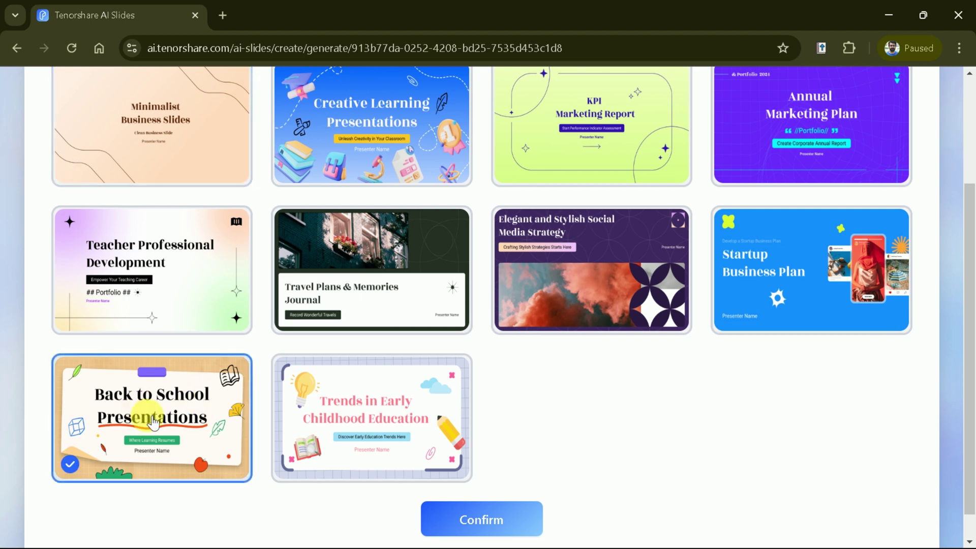
left_click(472, 522)
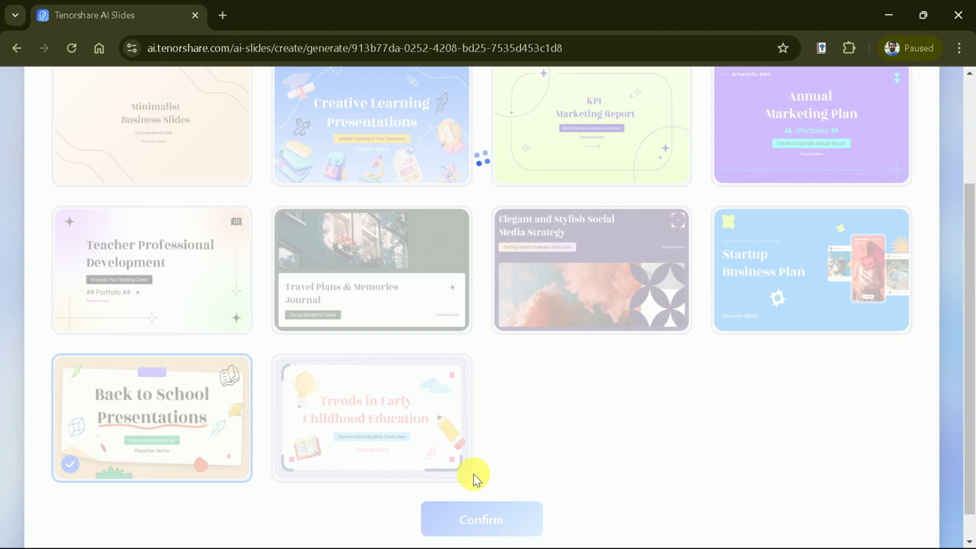
scroll(523, 412, "up", 3)
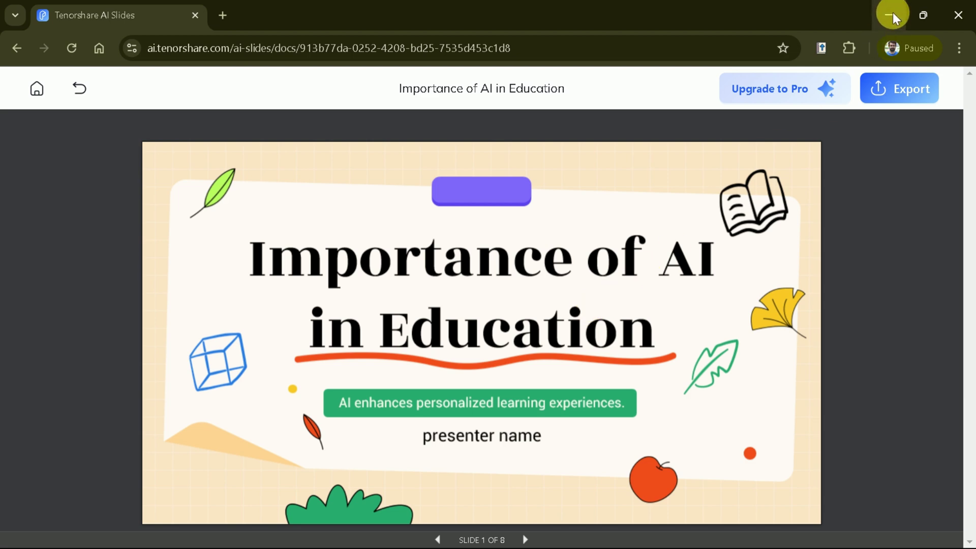
- Preview slides 1–8 through the Thanks For Watching slide, then show the Export format options
left_click(559, 438)
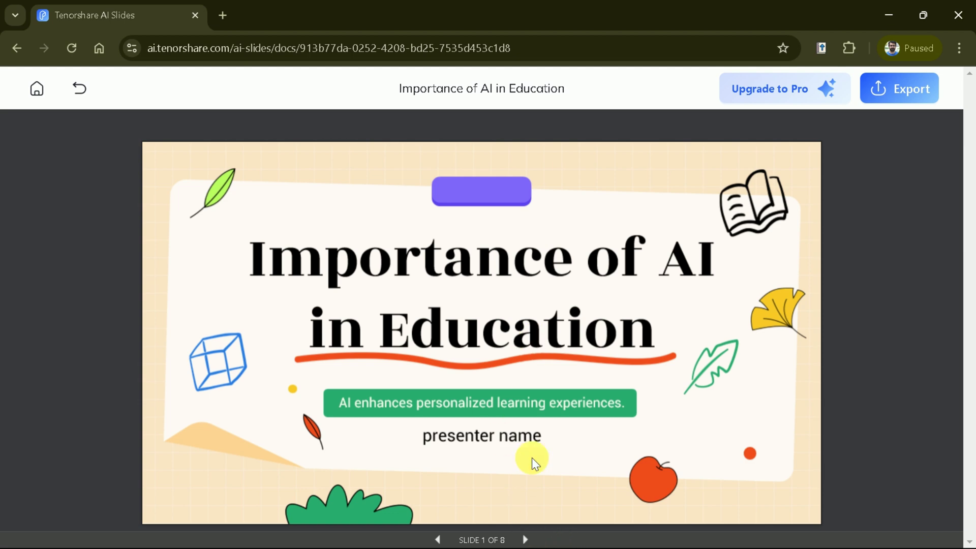
left_click(526, 540)
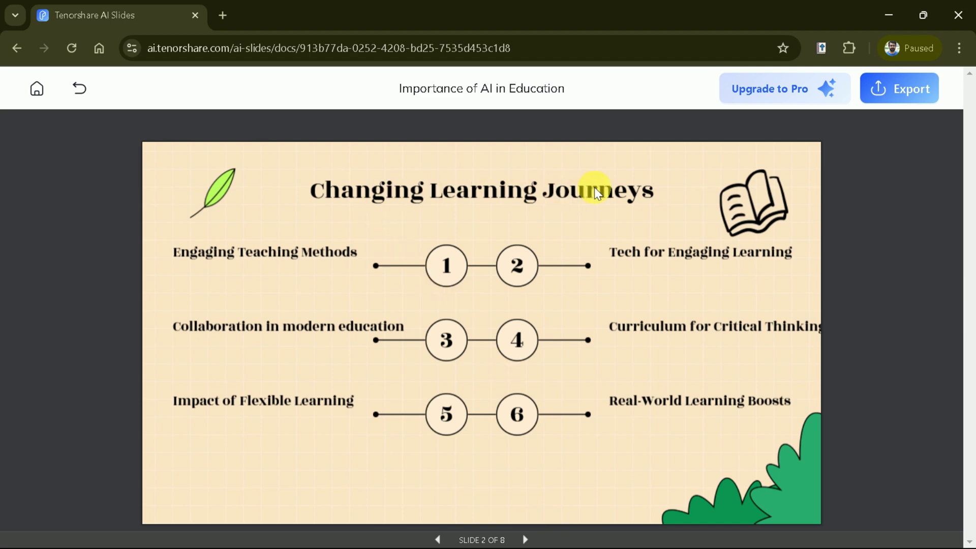
key("Right")
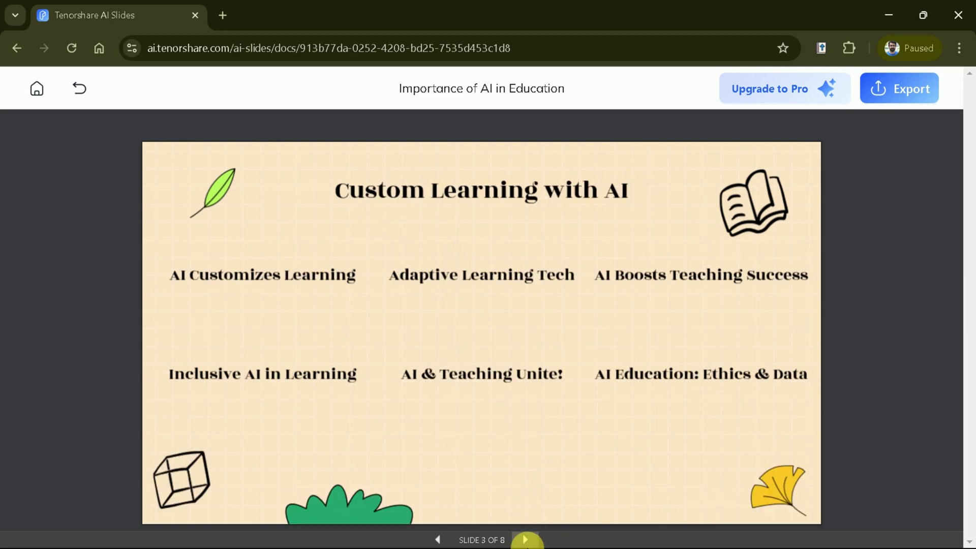
left_click(526, 540)
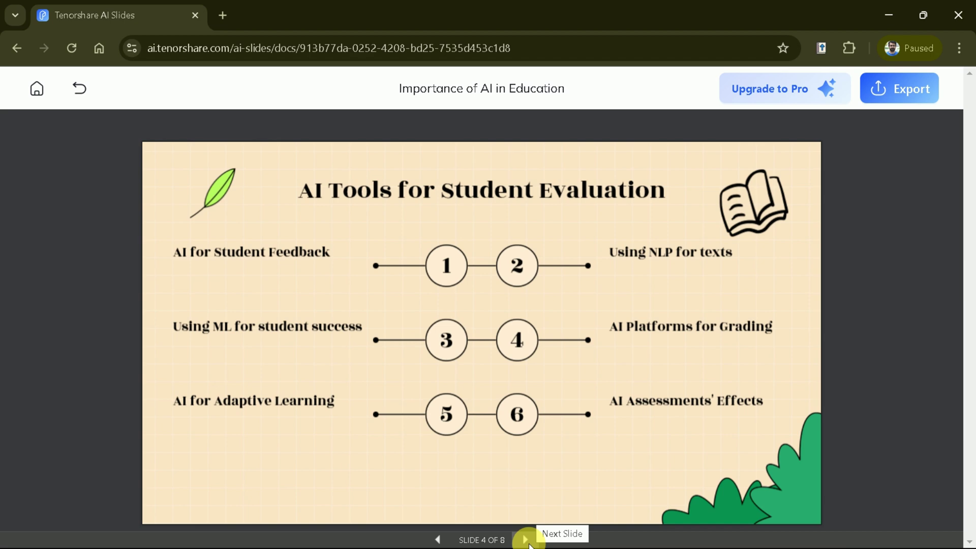
left_click(525, 540)
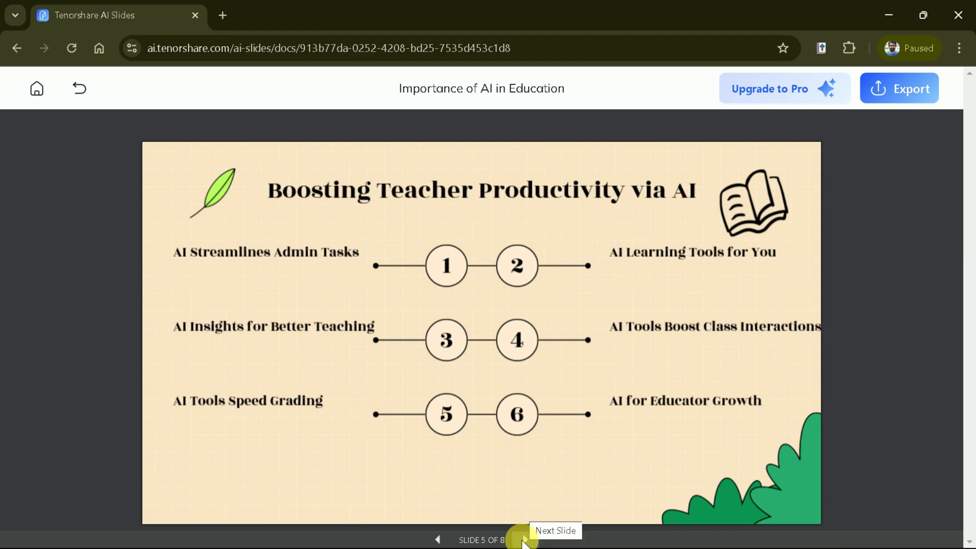
left_click(525, 540)
left_click(525, 540)
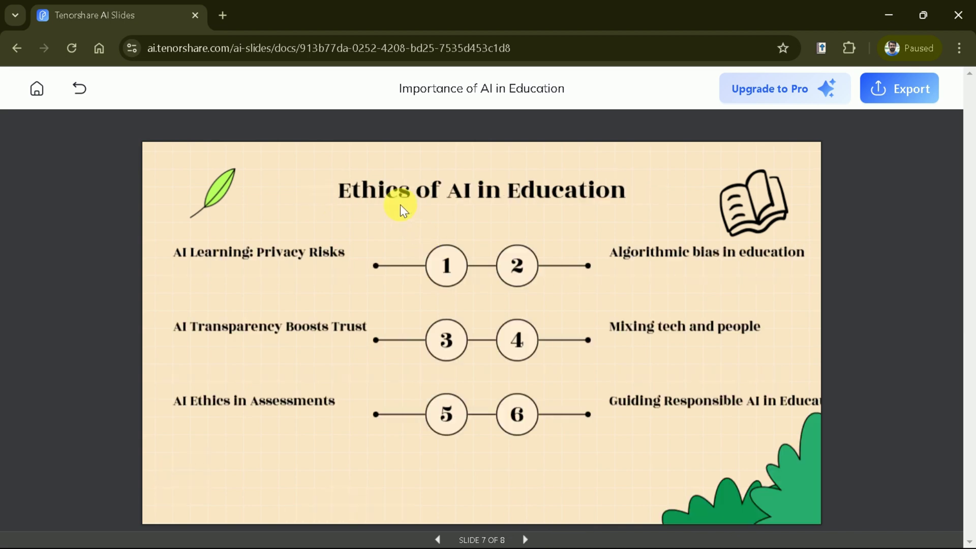
left_click(525, 540)
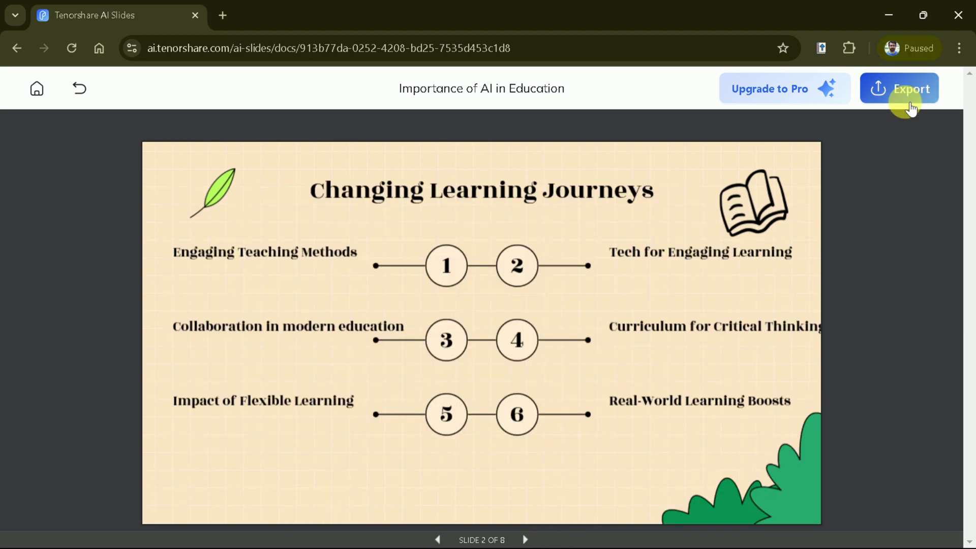
left_click(910, 108)
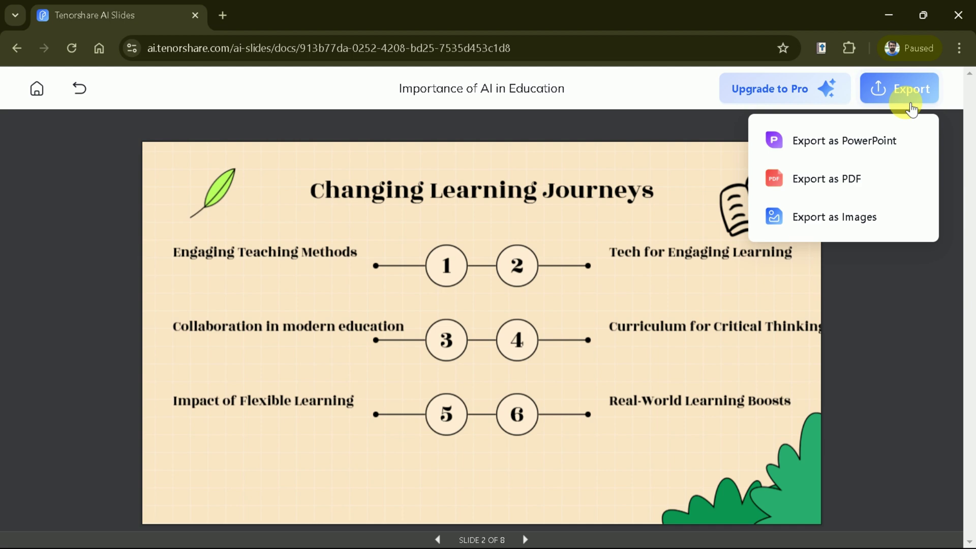